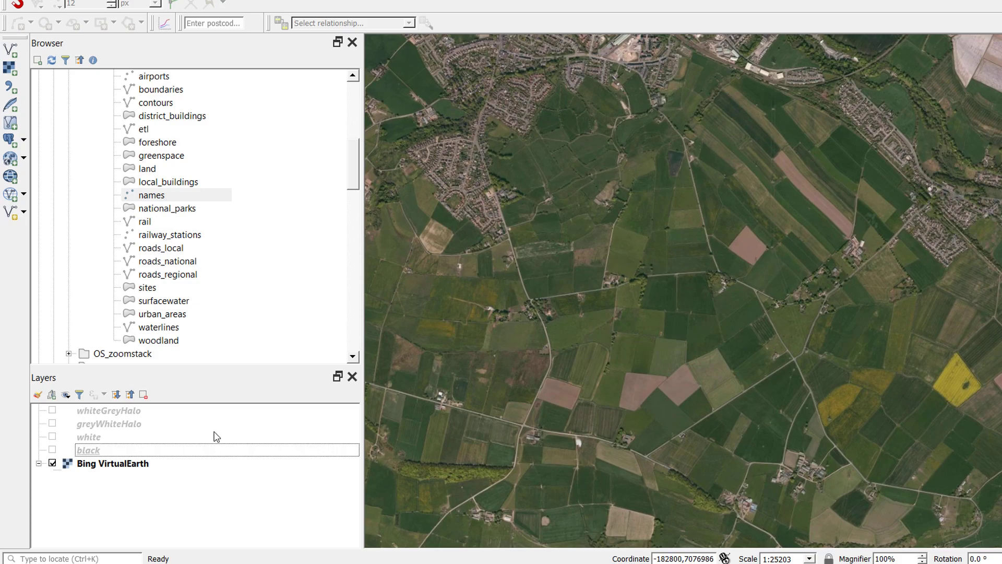
Tick the 'black' layer so place-name labels show over the Bing aerial imagery.
{"action": "left_click", "coordinate": [53, 450]}
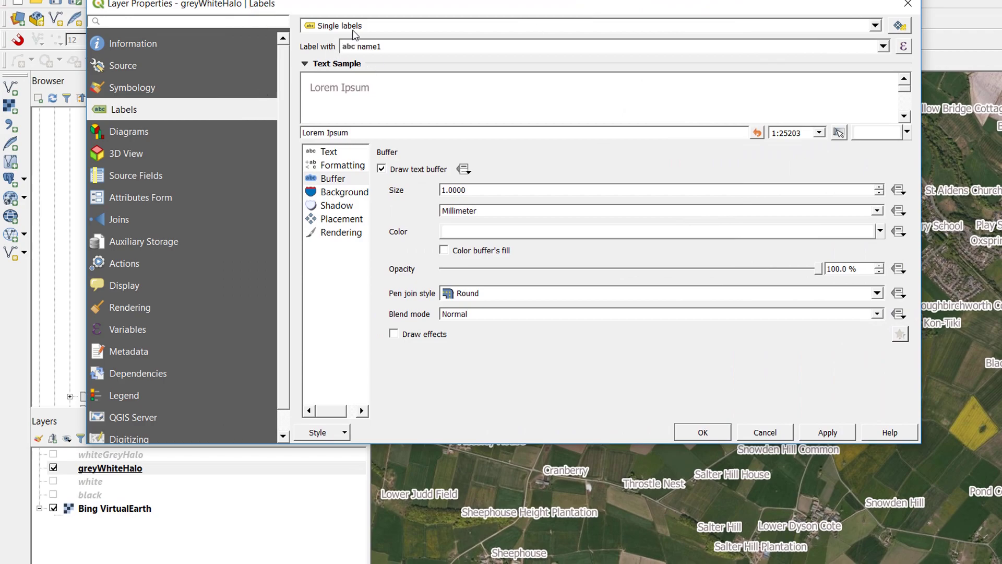
Show the Buffer tab of the greyWhiteHalo layer's label properties.
{"action": "left_click", "coordinate": [335, 180]}
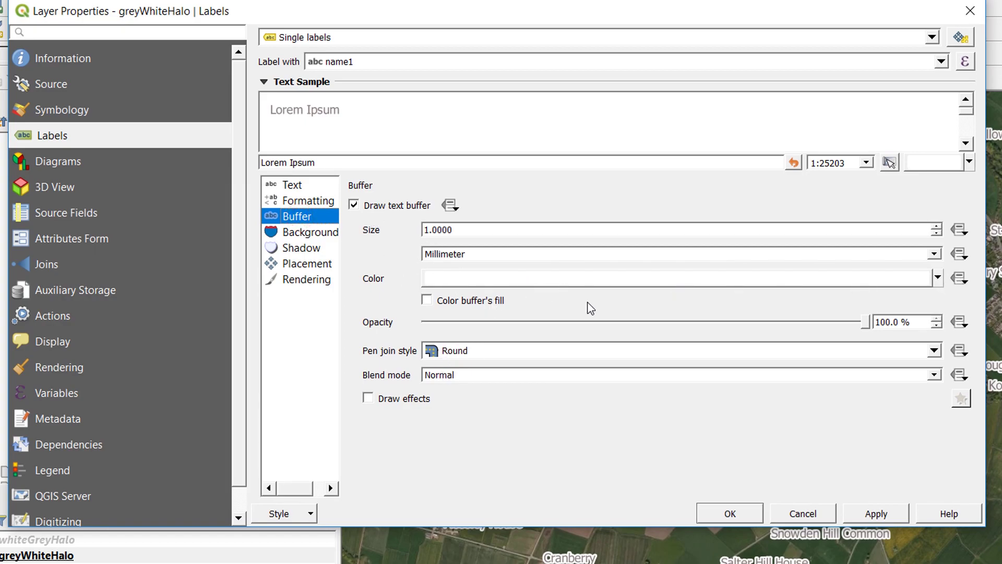
Give the greyWhiteHalo label buffer a light-blue colour from recent colours, apply, and confirm.
{"action": "left_click", "coordinate": [938, 278]}
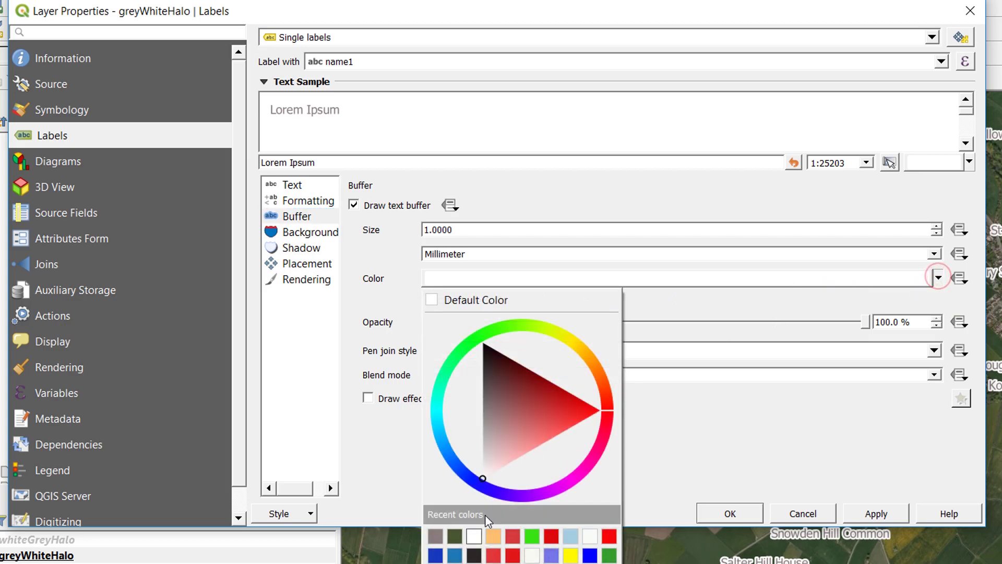
{"action": "left_click", "coordinate": [565, 533]}
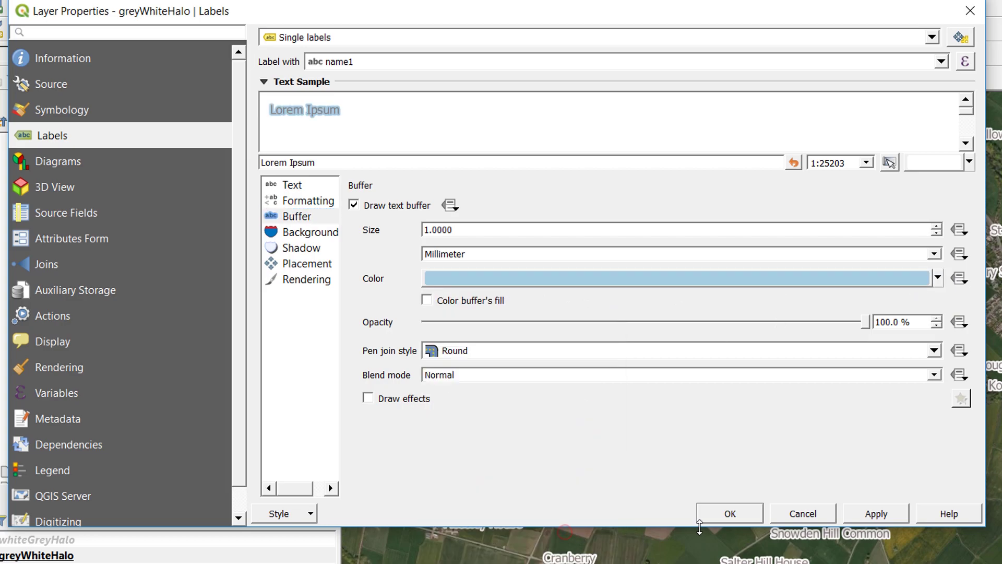
{"action": "left_click", "coordinate": [876, 513]}
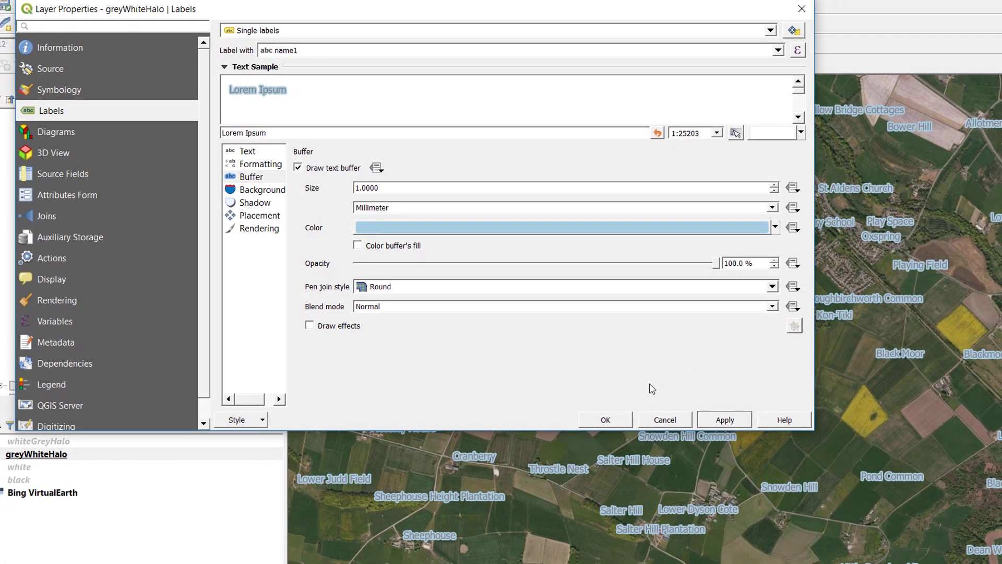
{"action": "left_click", "coordinate": [609, 420]}
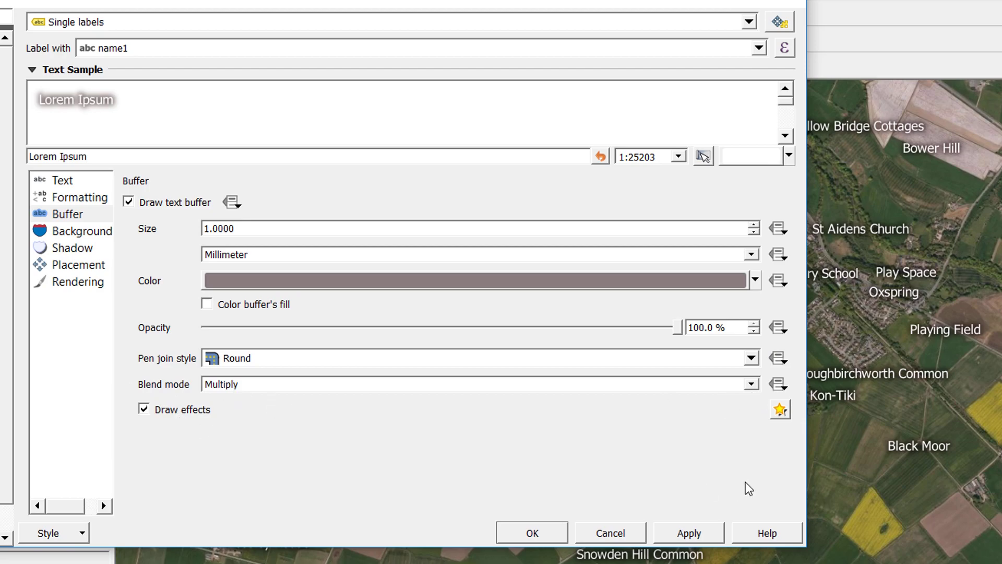
Review the buffer's blur effect, then turn draw effects off and preview the unblurred halo.
{"action": "left_click", "coordinate": [780, 410]}
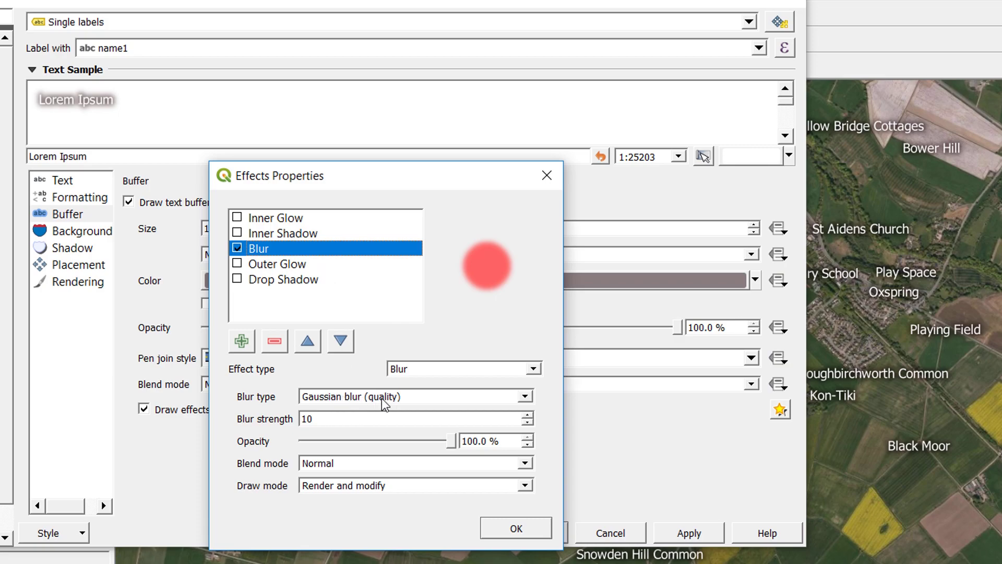
{"action": "left_click", "coordinate": [517, 528]}
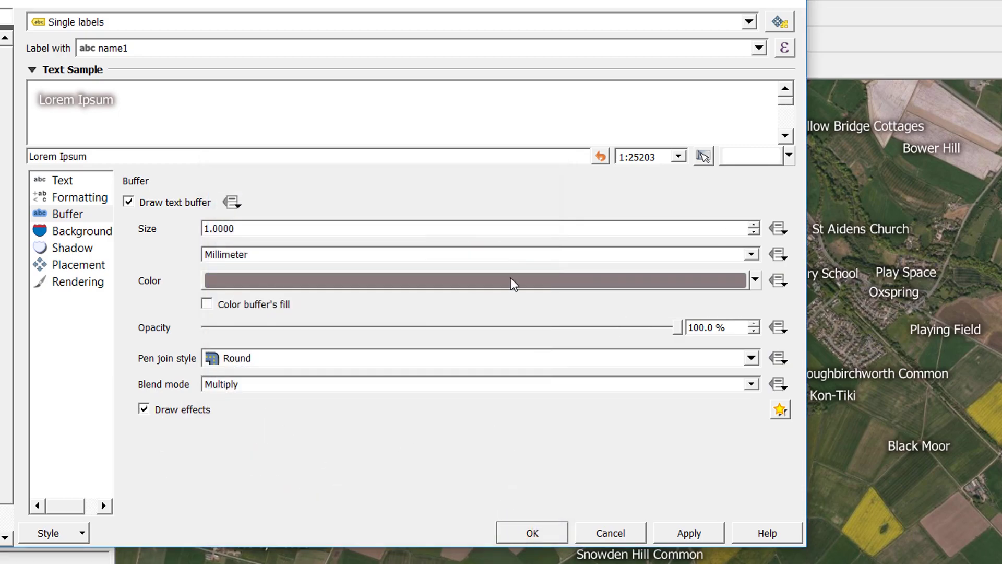
{"action": "left_click_drag", "start_coordinate": [806, 180], "coordinate": [513, 181]}
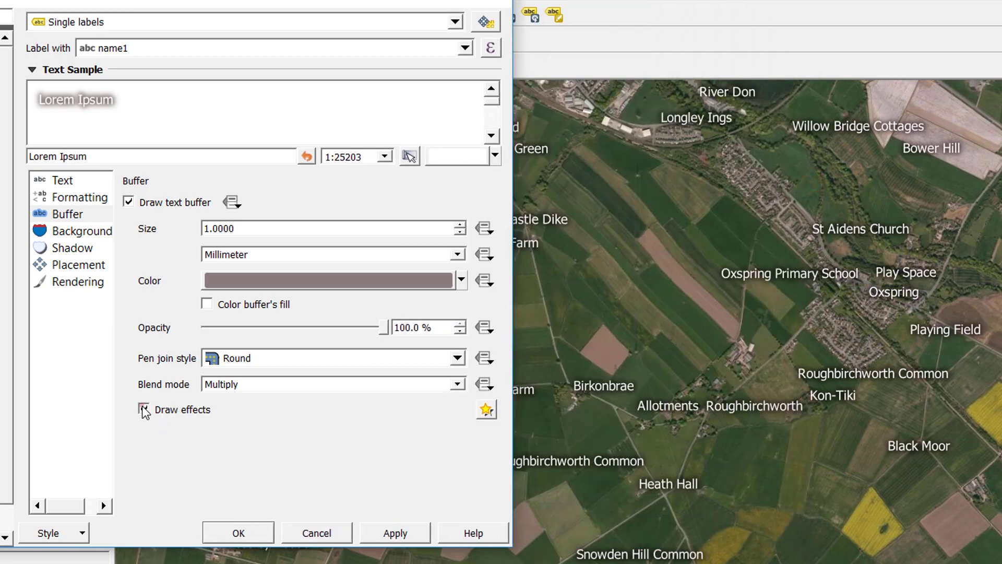
{"action": "left_click", "coordinate": [144, 409]}
{"action": "left_click", "coordinate": [398, 537]}
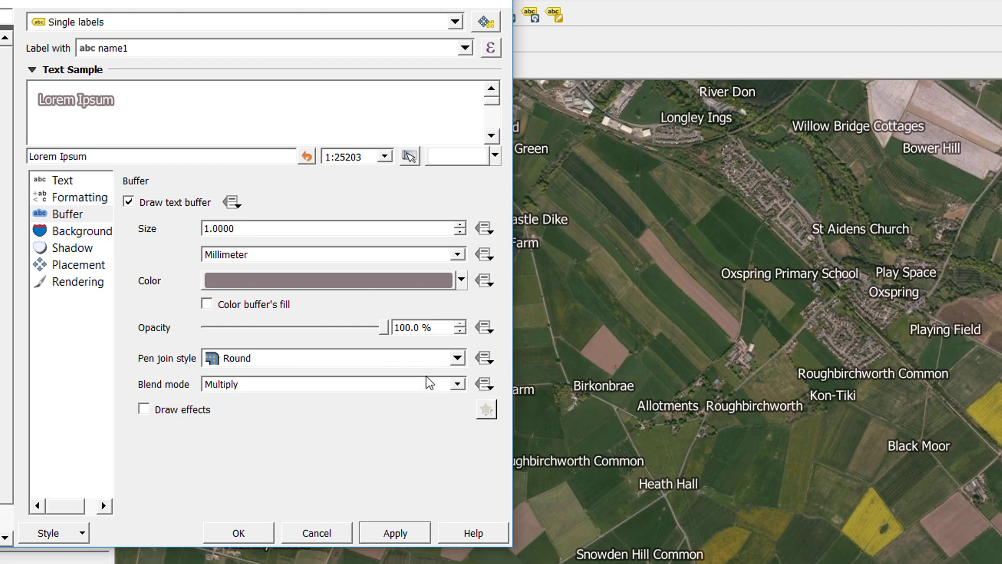
Compare the buffer with Normal blending, then switch back to Multiply and apply.
{"action": "left_click", "coordinate": [457, 384]}
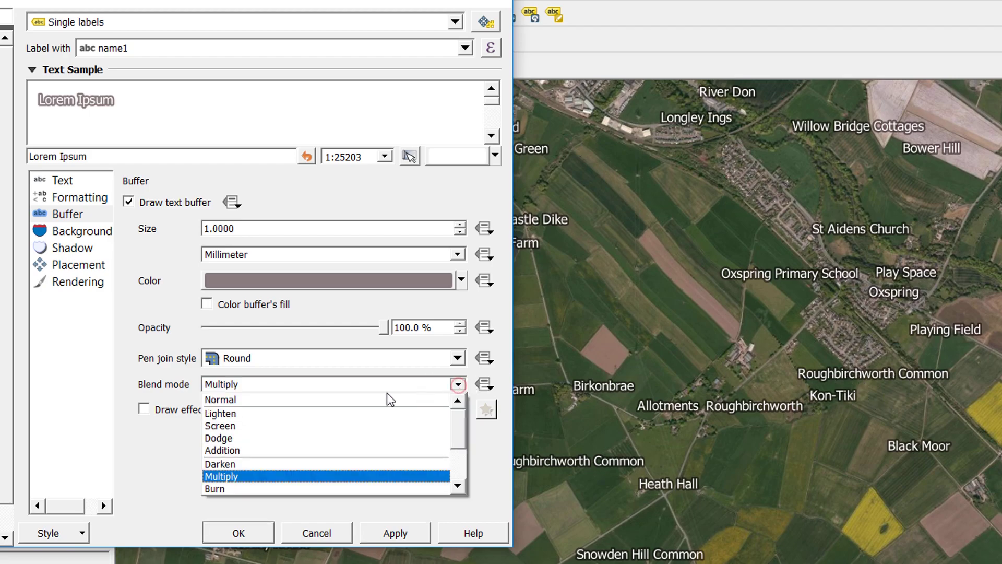
{"action": "left_click", "coordinate": [357, 399]}
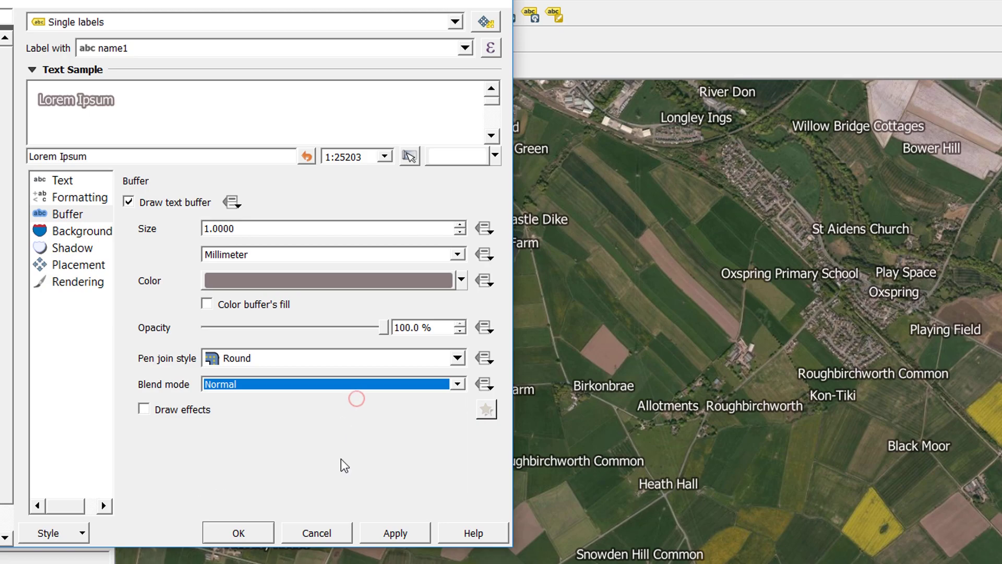
{"action": "left_click", "coordinate": [407, 536]}
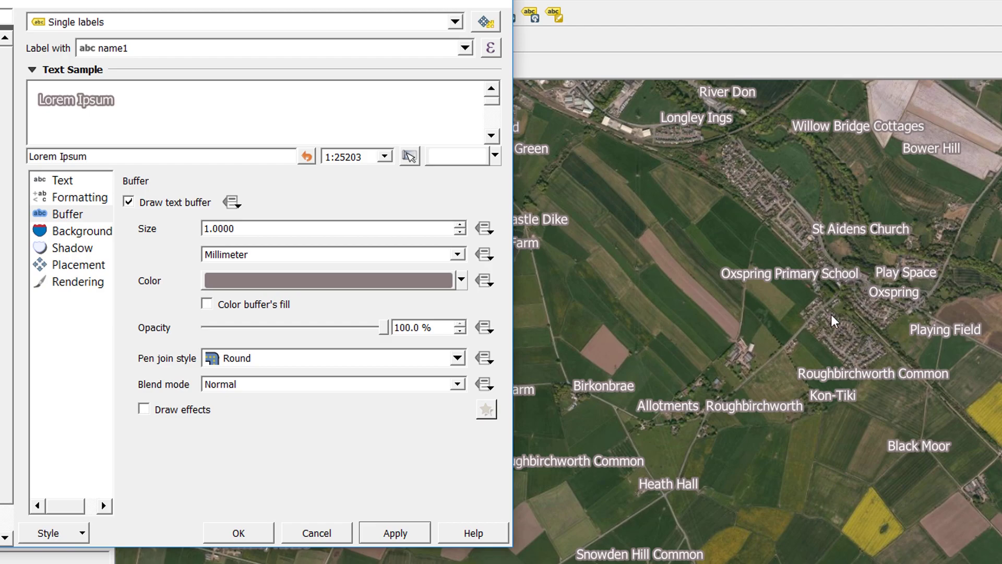
{"action": "left_click", "coordinate": [459, 385]}
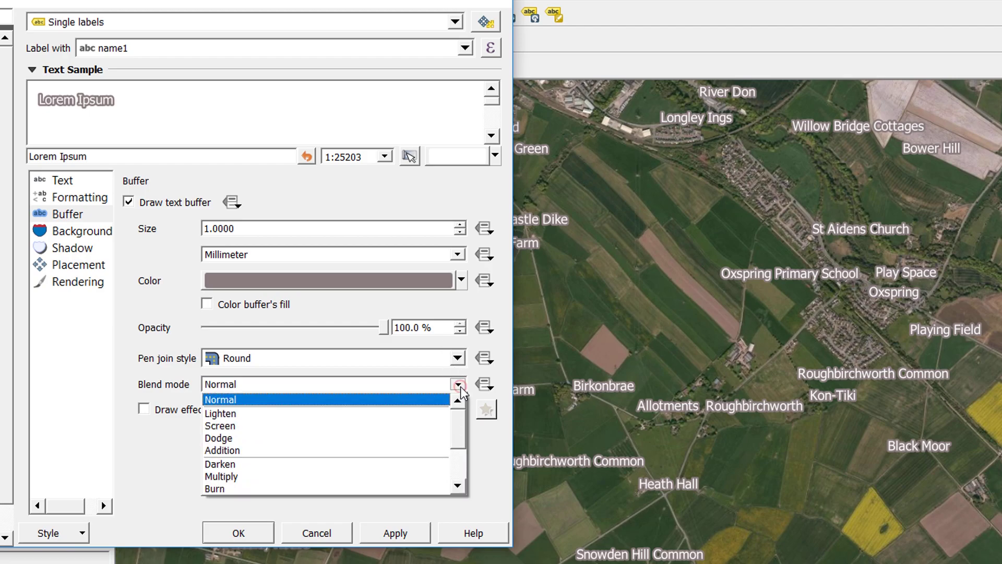
{"action": "left_click", "coordinate": [392, 476]}
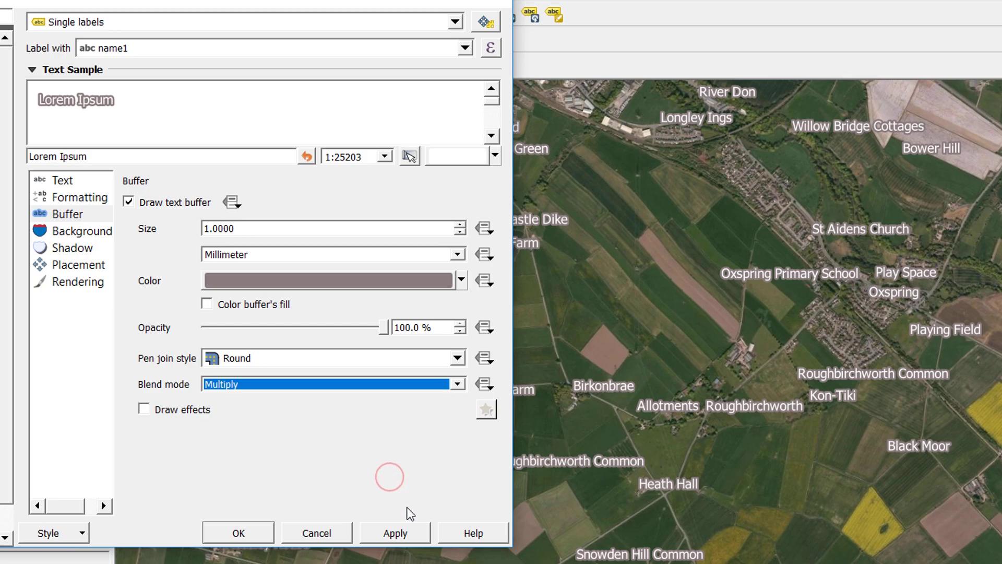
{"action": "left_click", "coordinate": [400, 543]}
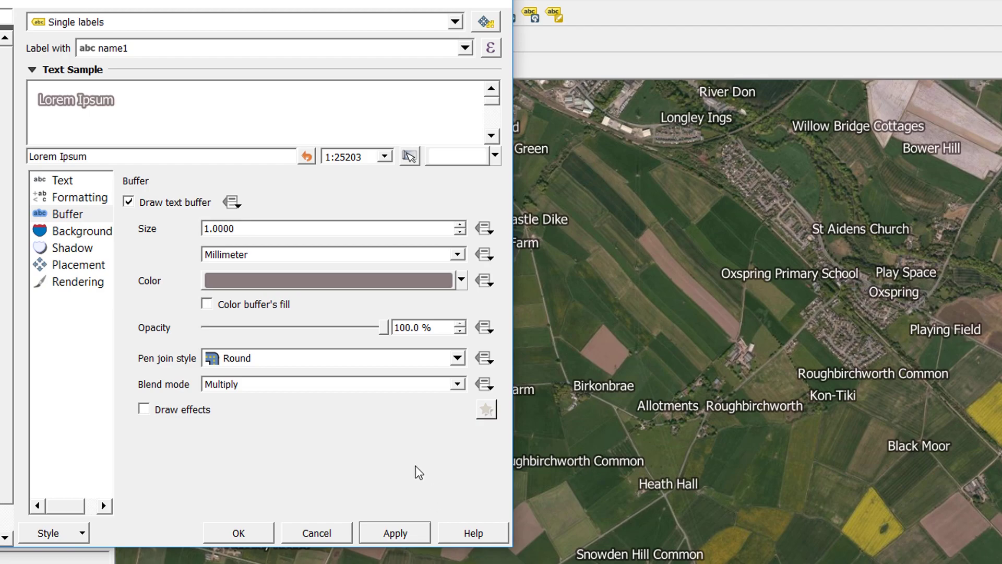
Re-enable the buffer's blur draw effect, apply it, and shift the dialog left.
{"action": "left_click", "coordinate": [144, 409]}
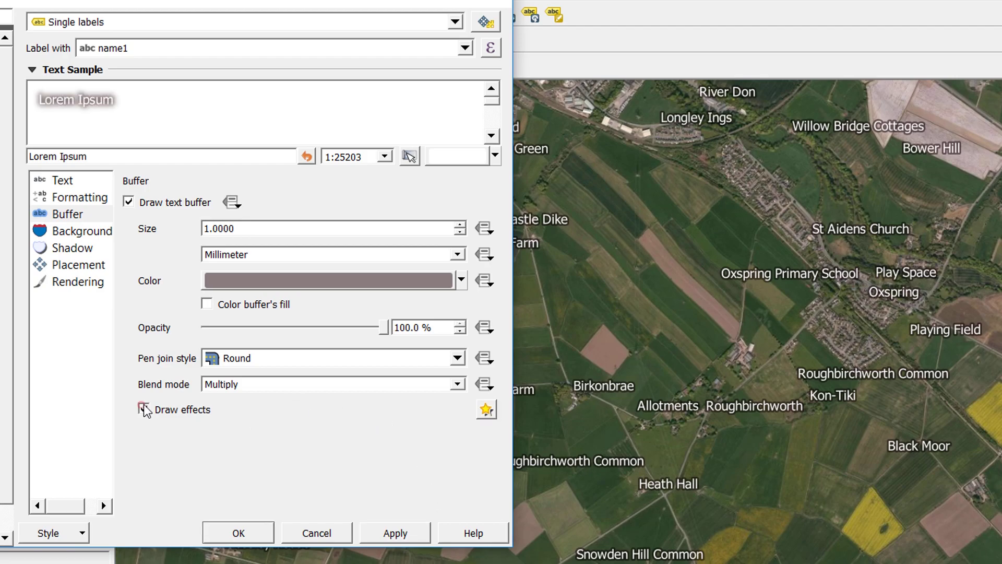
{"action": "left_click", "coordinate": [483, 410]}
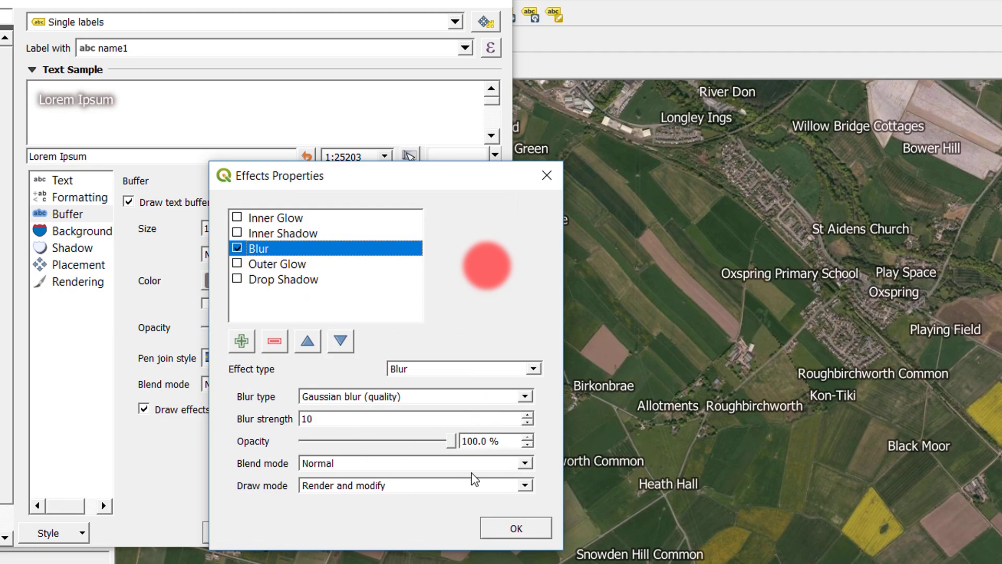
{"action": "left_click", "coordinate": [516, 529]}
{"action": "left_click", "coordinate": [395, 532]}
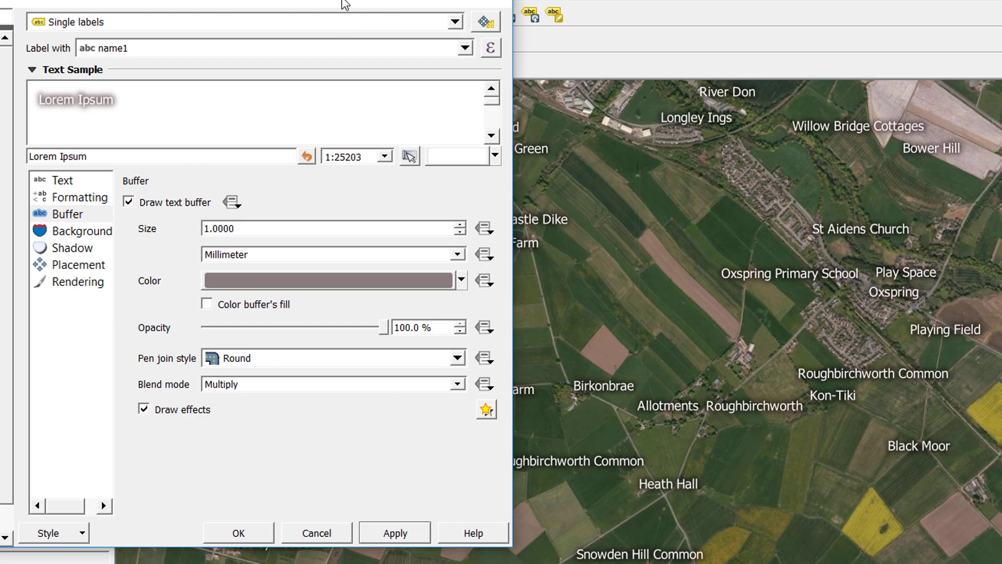
{"action": "left_click_drag", "start_coordinate": [342, 4], "coordinate": [280, 17]}
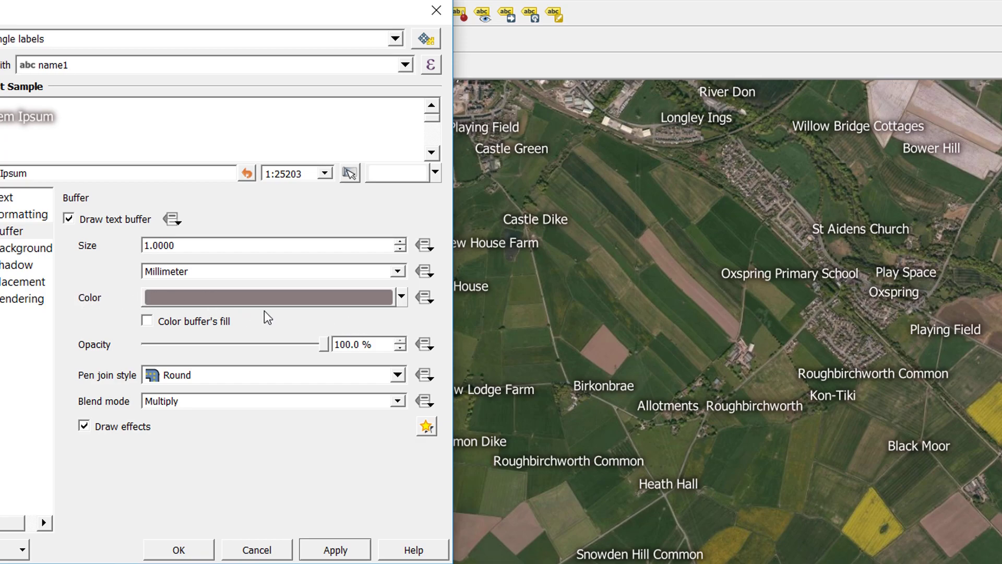
Set the buffer colour to a dark green sampled from the aerial imagery and apply.
{"action": "left_click", "coordinate": [402, 297]}
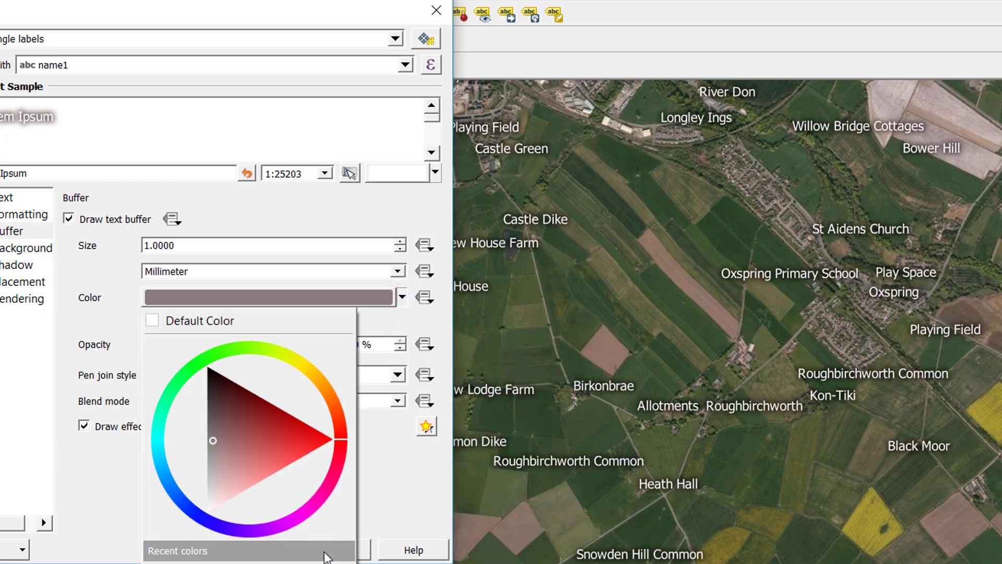
{"action": "left_click", "coordinate": [249, 561]}
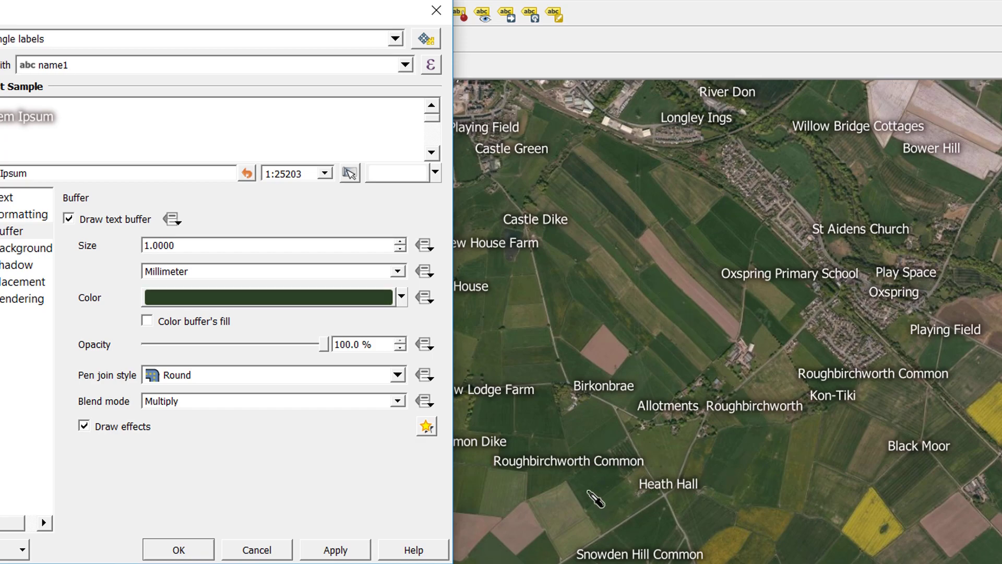
{"action": "left_click", "coordinate": [608, 508]}
{"action": "left_click", "coordinate": [342, 555]}
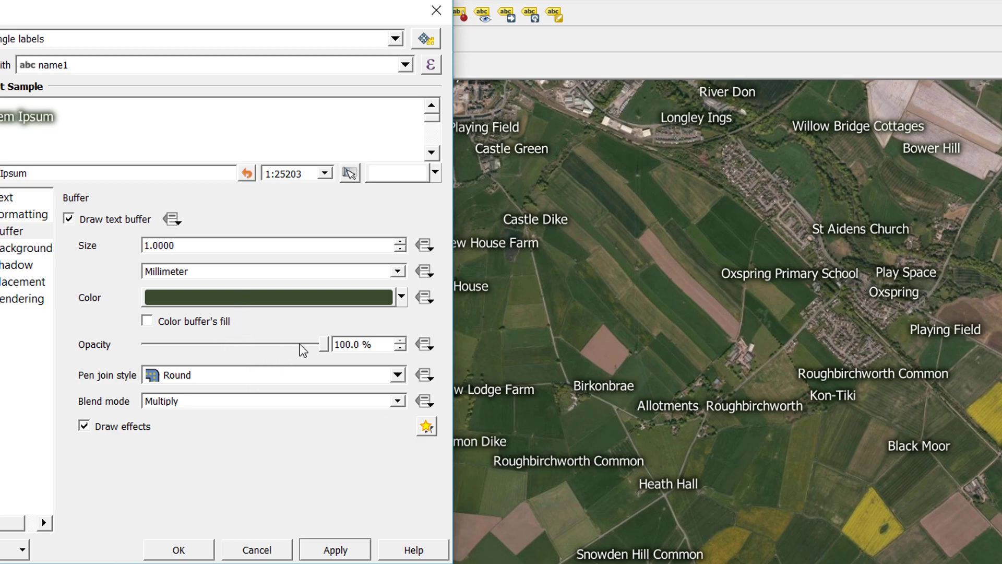
Try buffer opacity at 24.1 %, then settle on 37.1 % and apply.
{"action": "left_click_drag", "start_coordinate": [326, 344], "coordinate": [188, 339]}
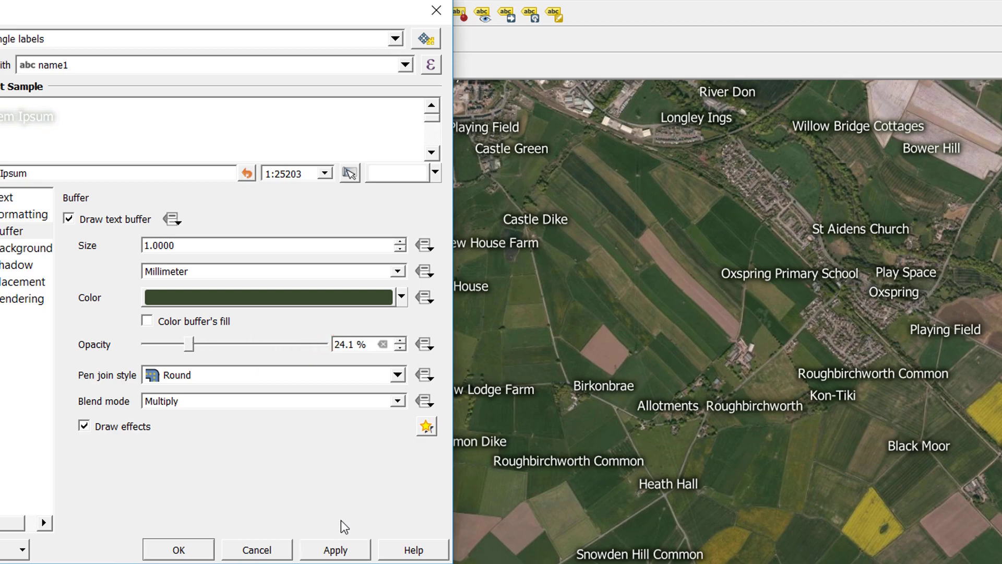
{"action": "left_click", "coordinate": [340, 550]}
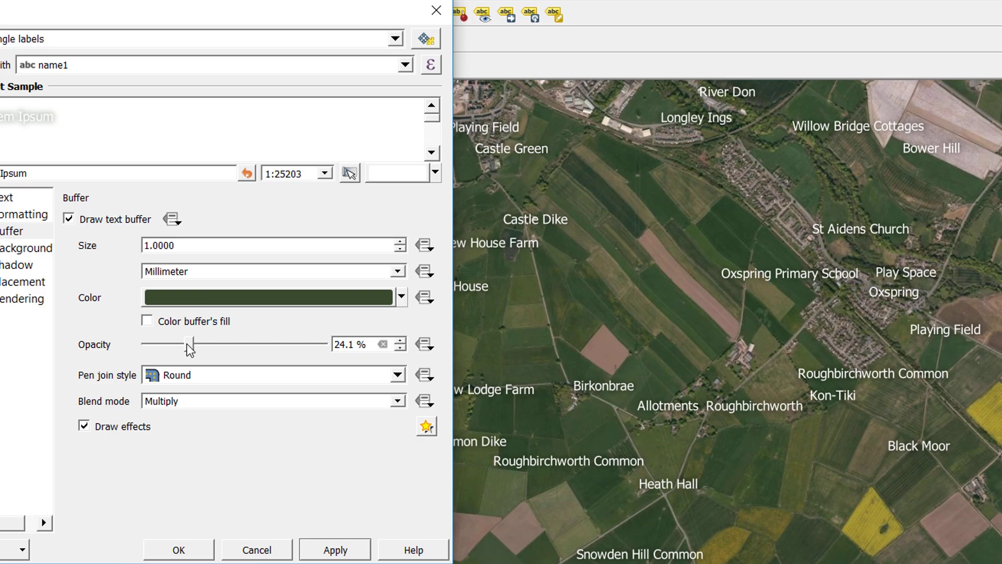
{"action": "left_click_drag", "start_coordinate": [187, 345], "coordinate": [211, 345]}
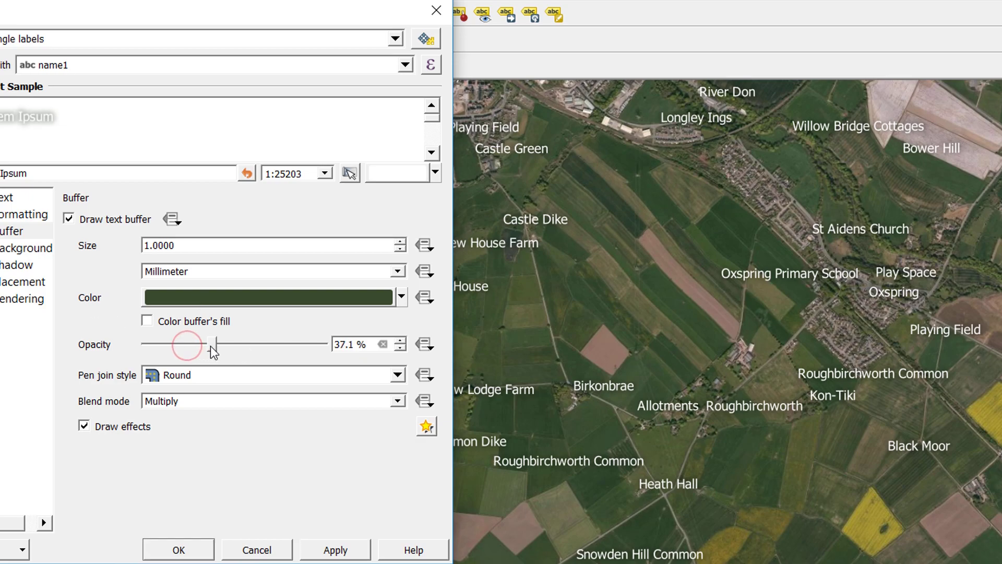
{"action": "left_click", "coordinate": [331, 550]}
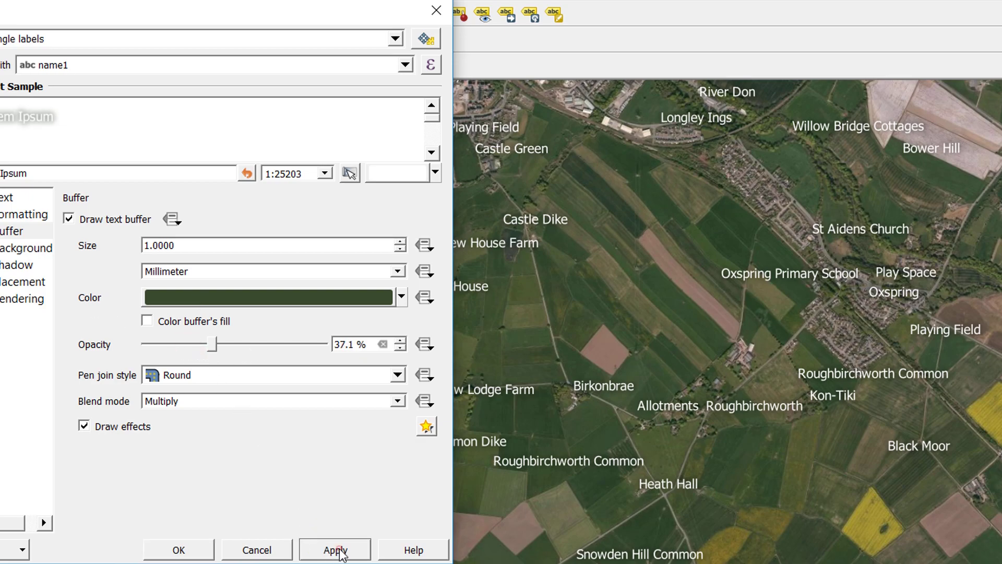